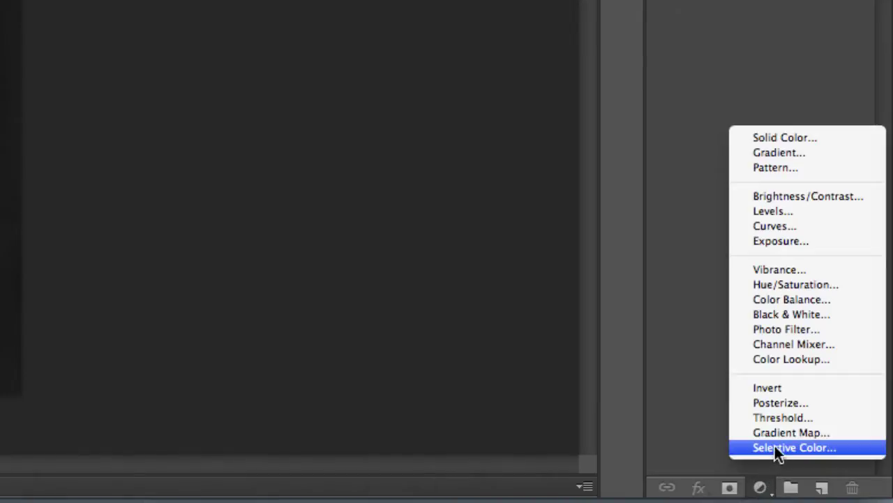
Add a Gradient Map adjustment layer above the portrait's Background layer
{"action": "key", "text": "Return"}
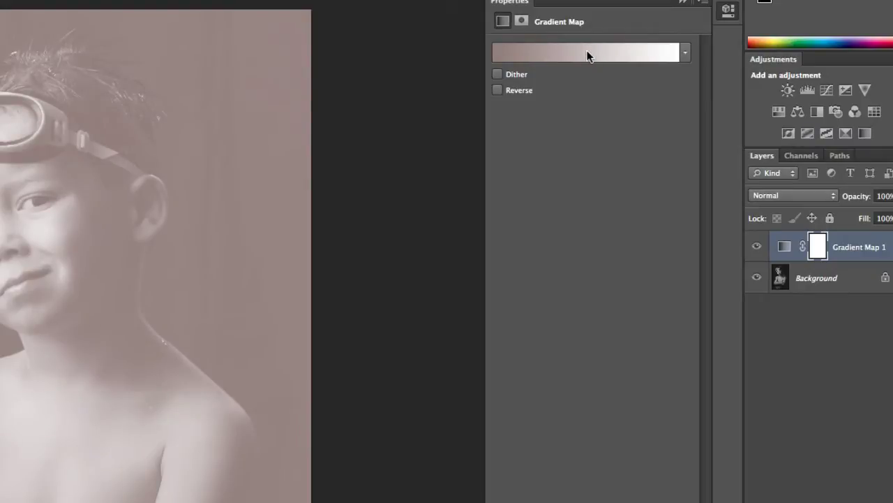
Open the Gradient Editor and change its preset view from small and large thumbnails to Large List
{"action": "left_click", "coordinate": [588, 56]}
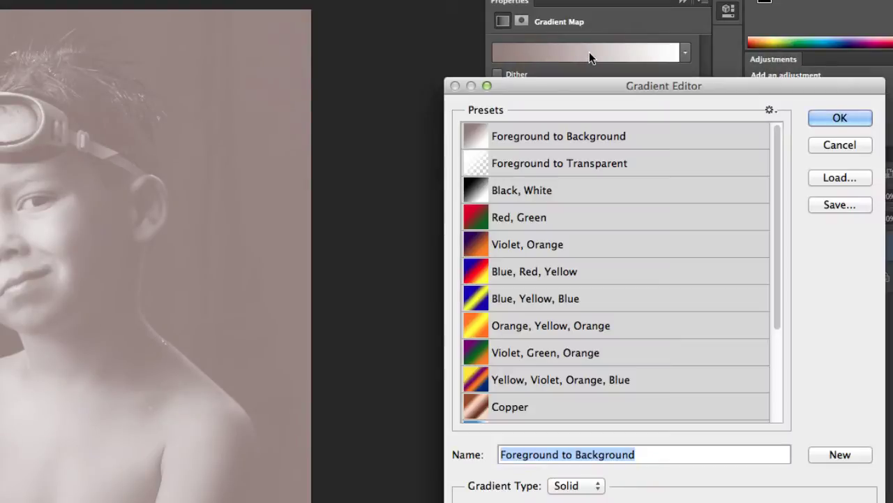
{"action": "left_click_drag", "start_coordinate": [774, 303], "coordinate": [783, 254]}
{"action": "left_click", "coordinate": [770, 109]}
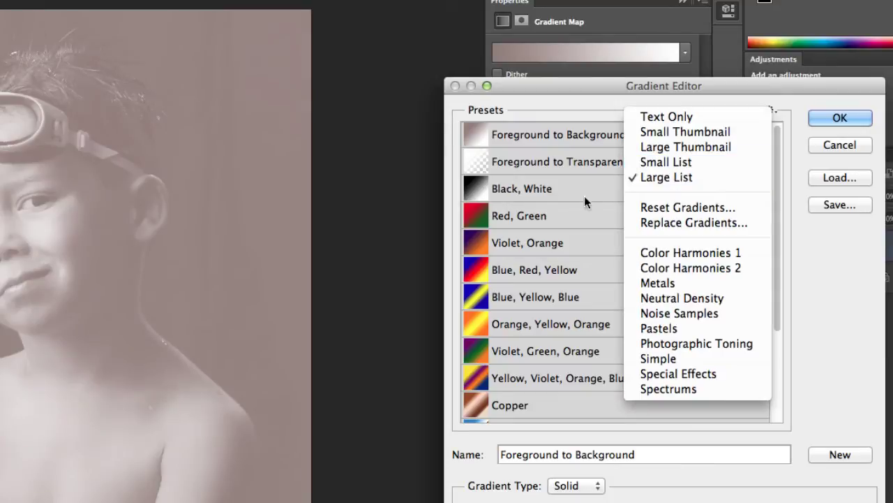
{"action": "left_click", "coordinate": [675, 131]}
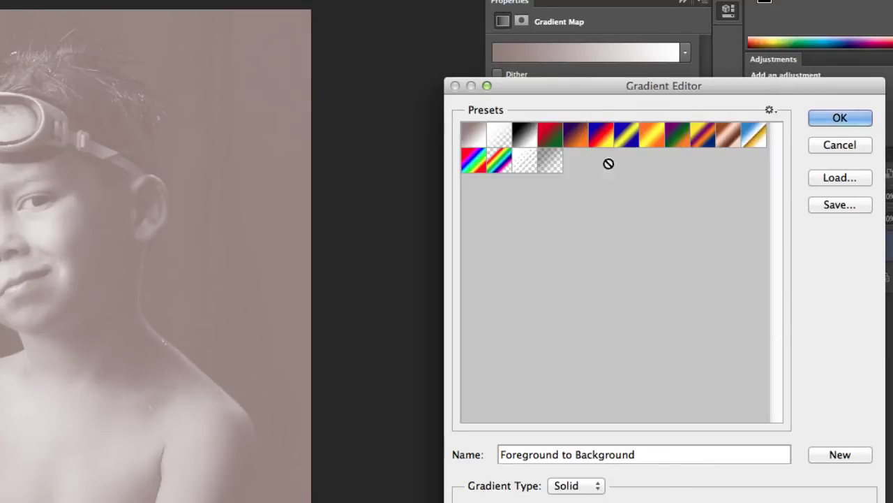
{"action": "left_click", "coordinate": [770, 110]}
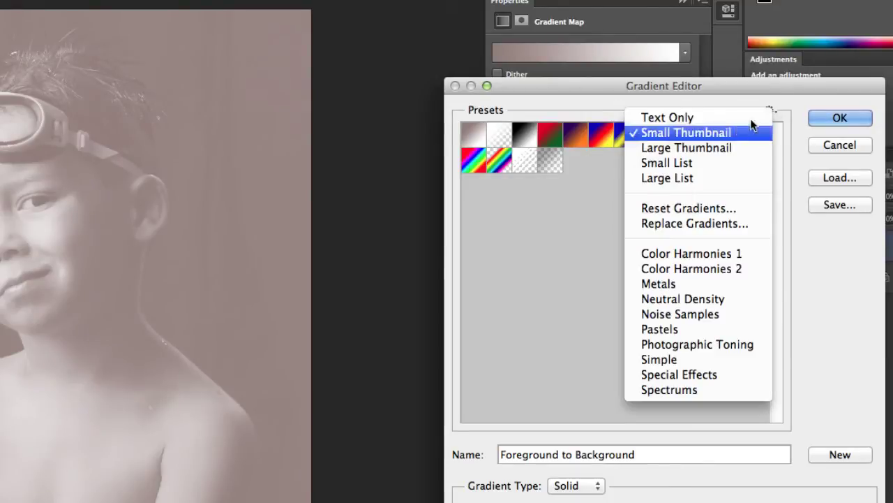
{"action": "left_click", "coordinate": [704, 146]}
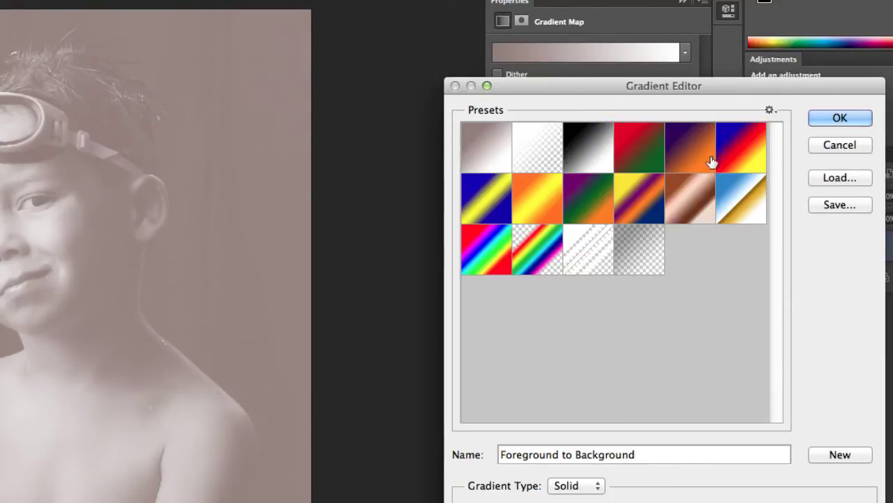
{"action": "left_click", "coordinate": [770, 110]}
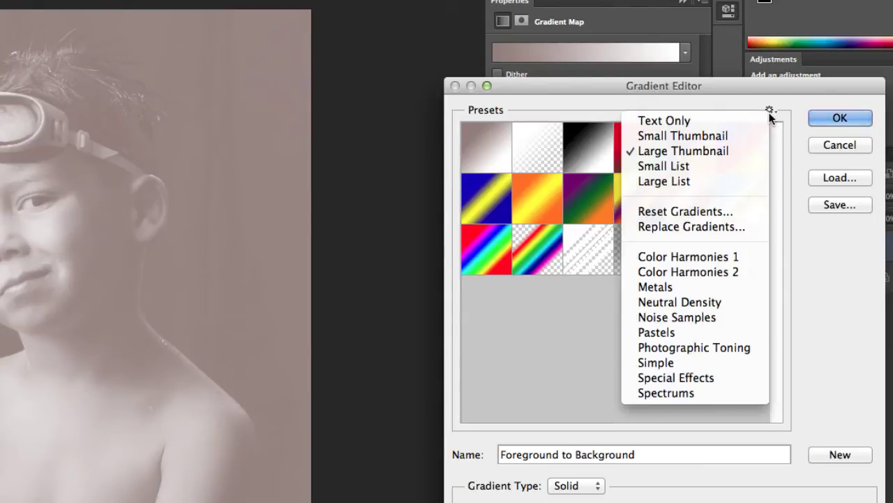
{"action": "left_click", "coordinate": [683, 183]}
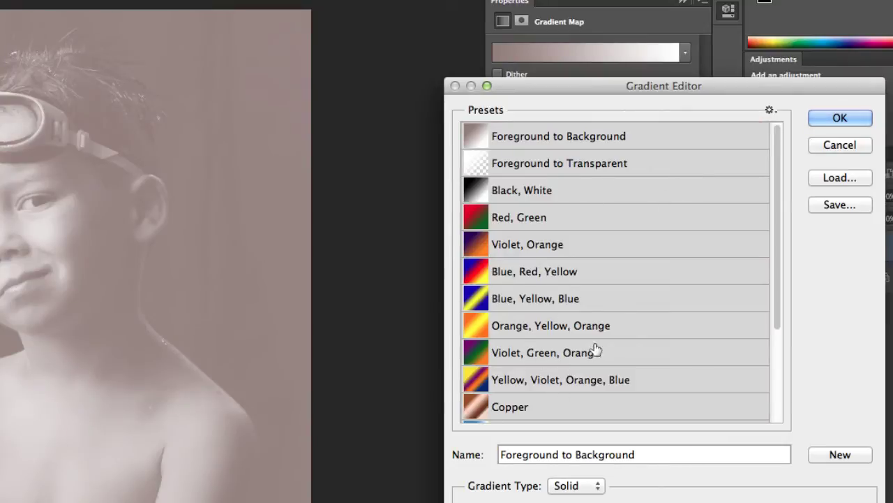
Preview the Yellow-Violet-Orange-Blue, Orange-Yellow-Orange, Blue-Yellow-Blue and Red-Green gradients, then commit Black, White
{"action": "left_click_drag", "start_coordinate": [777, 303], "coordinate": [722, 222]}
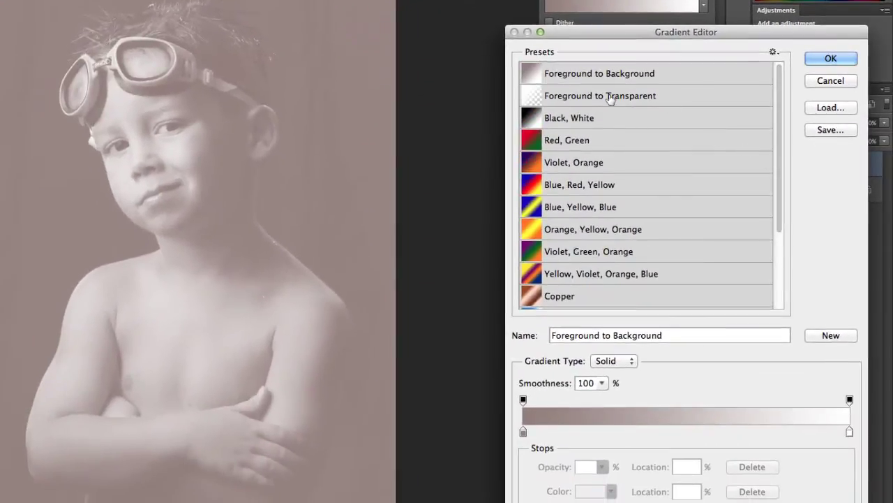
{"action": "left_click", "coordinate": [599, 276]}
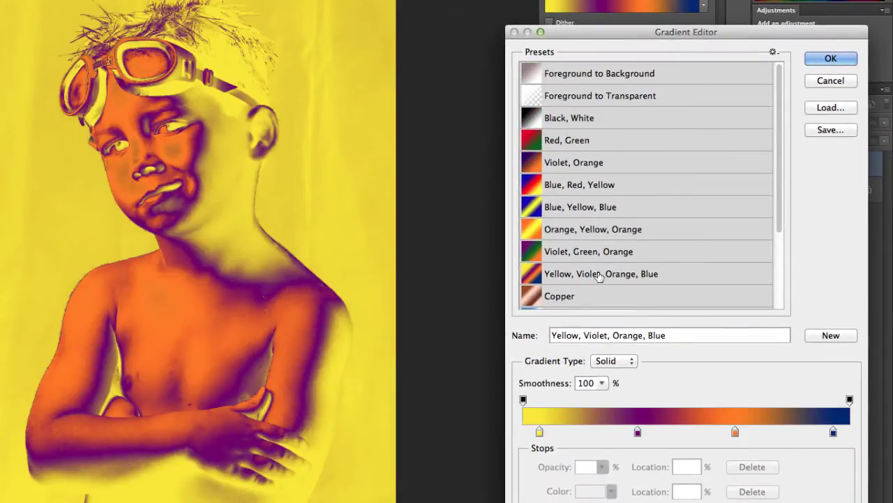
{"action": "left_click", "coordinate": [588, 233]}
{"action": "left_click", "coordinate": [579, 209]}
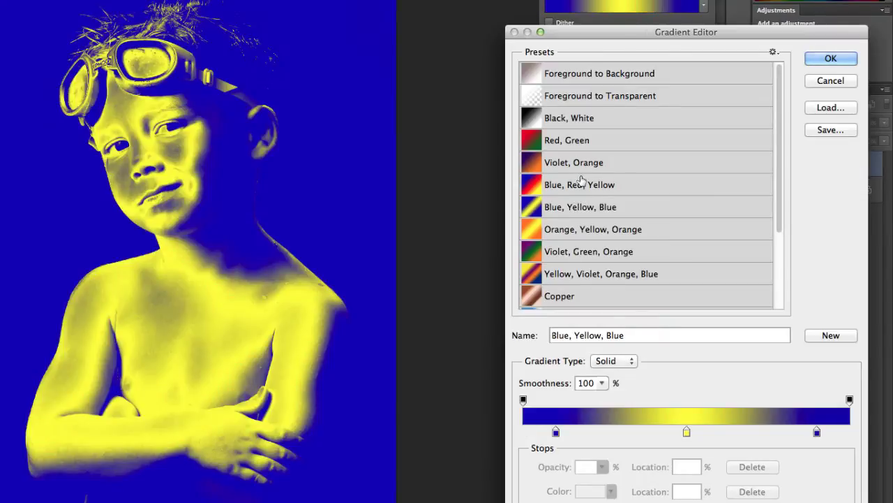
{"action": "left_click", "coordinate": [585, 142]}
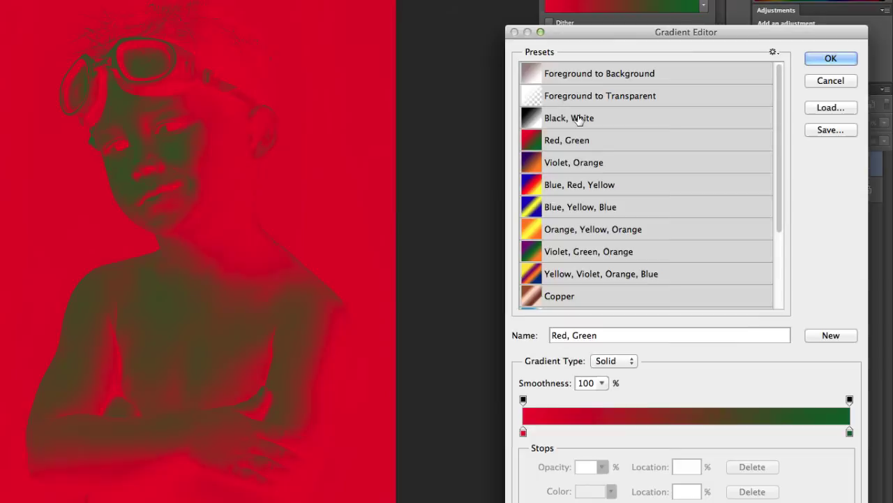
{"action": "left_click", "coordinate": [578, 120]}
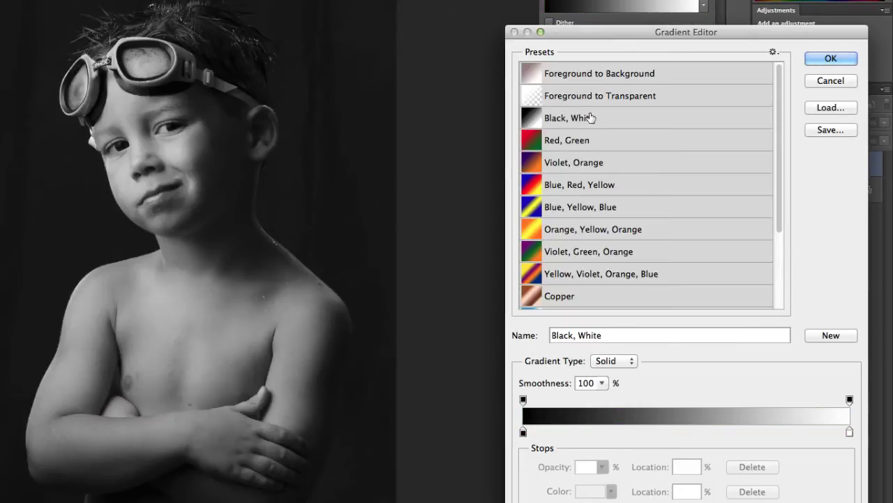
{"action": "left_click", "coordinate": [828, 60]}
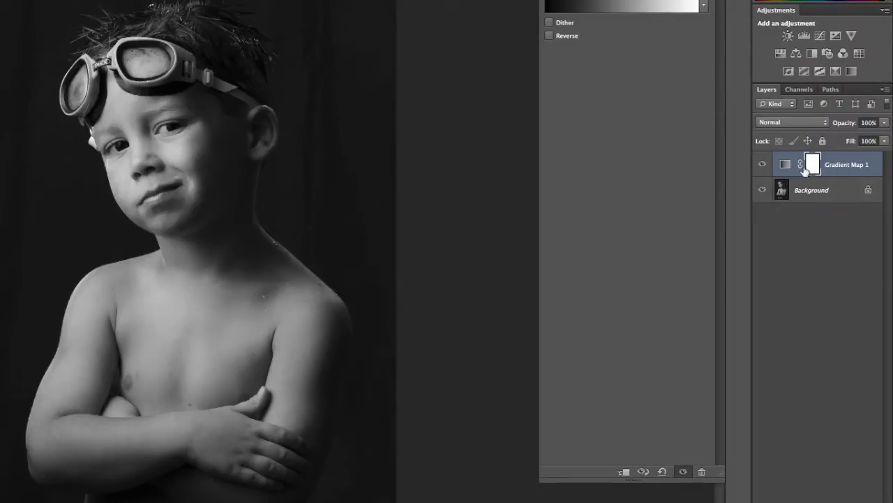
{"action": "left_click", "coordinate": [762, 166]}
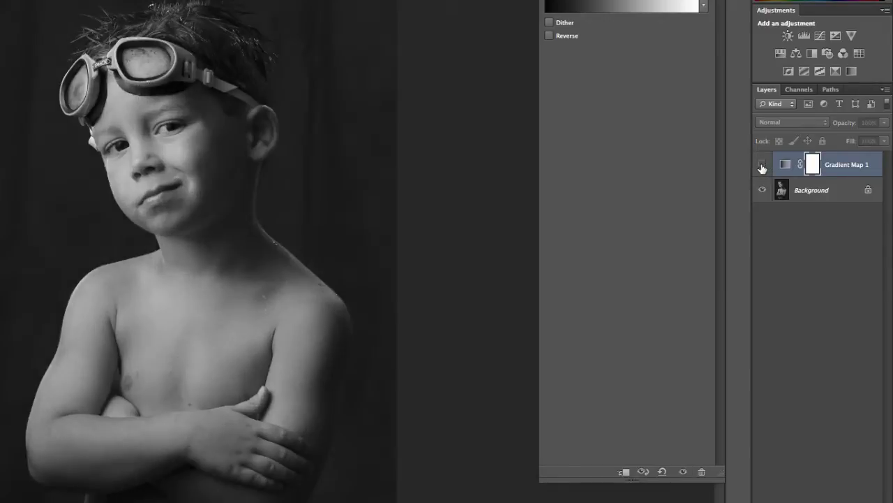
{"action": "left_click", "coordinate": [761, 165]}
{"action": "left_click", "coordinate": [760, 166]}
{"action": "left_click", "coordinate": [762, 166]}
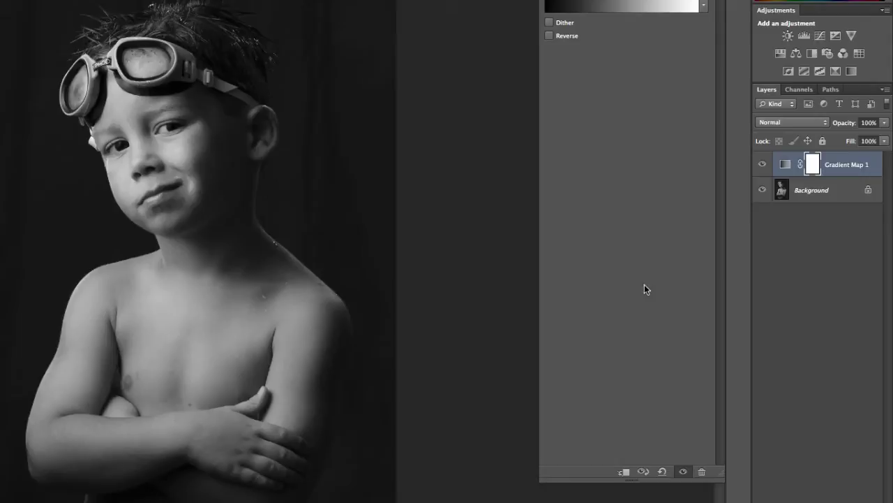
Reopen the Gradient Editor, move it off the photo, and load the Photographic Toning gradient library
{"action": "left_click", "coordinate": [666, 7]}
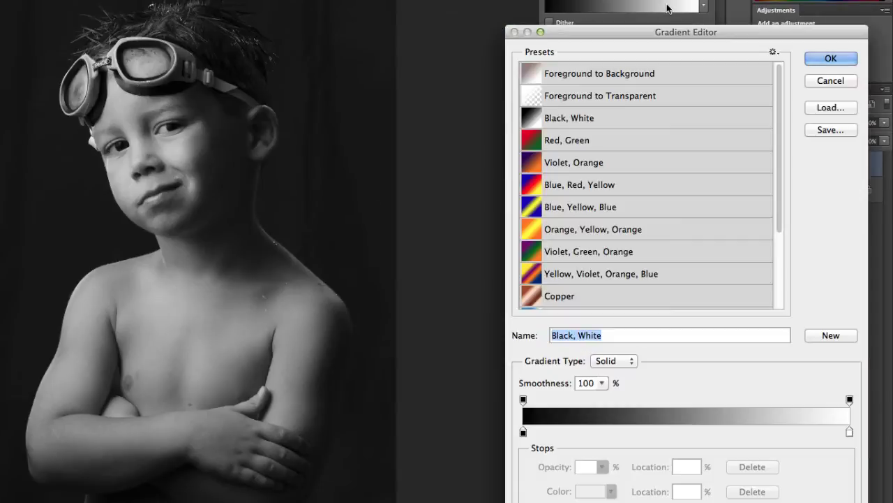
{"action": "left_click_drag", "start_coordinate": [656, 36], "coordinate": [604, 40]}
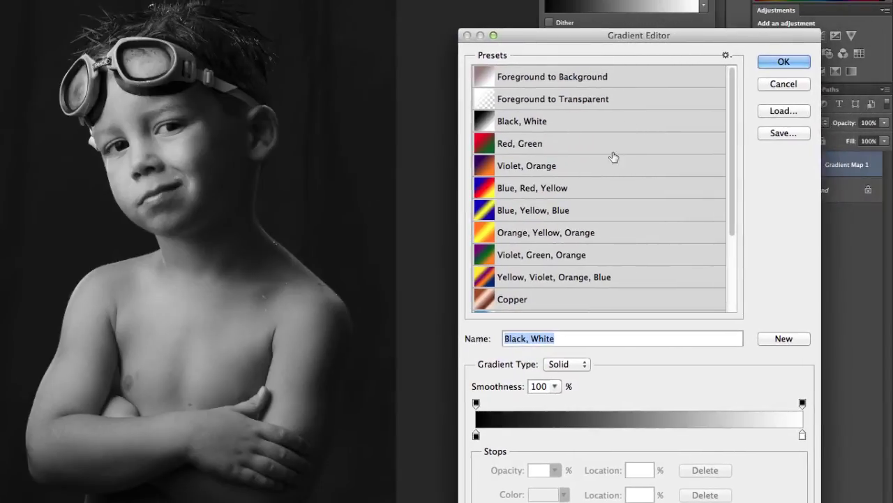
{"action": "left_click", "coordinate": [725, 57]}
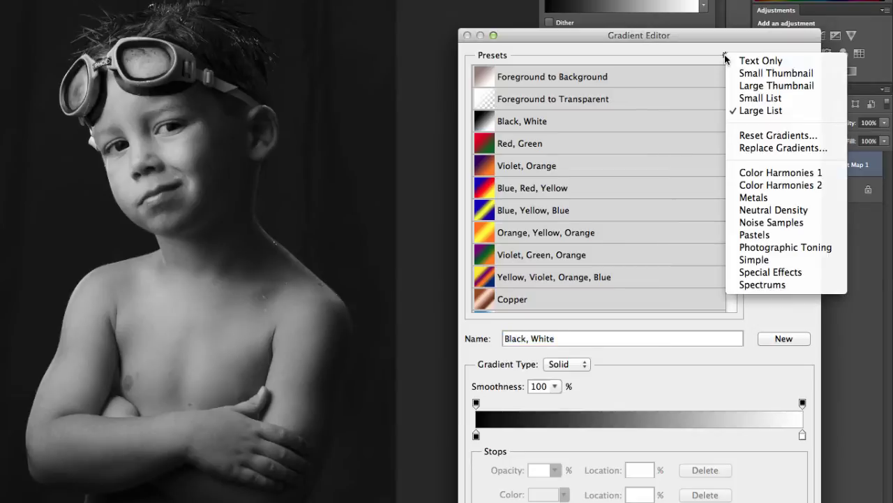
{"action": "left_click", "coordinate": [776, 249]}
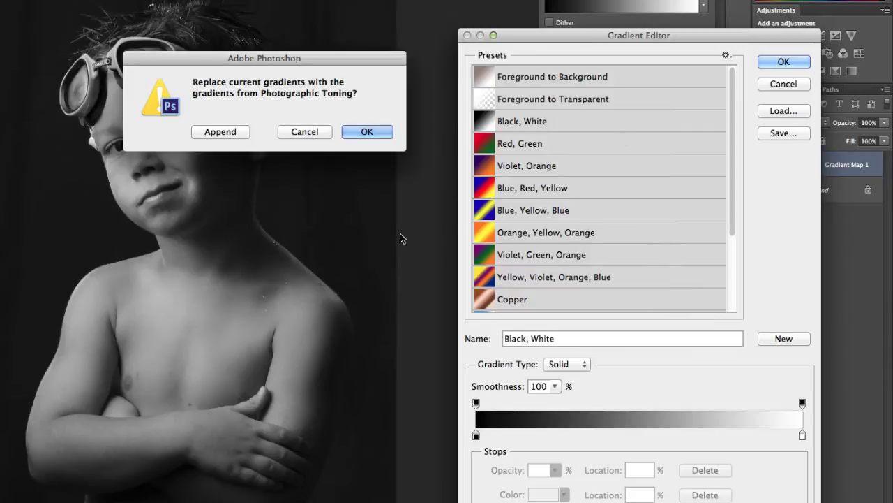
Replace the presets with Photographic Toning, then preview Cyan-Selenium, Gold-Blue and Gold-Selenium 2
{"action": "left_click", "coordinate": [368, 131]}
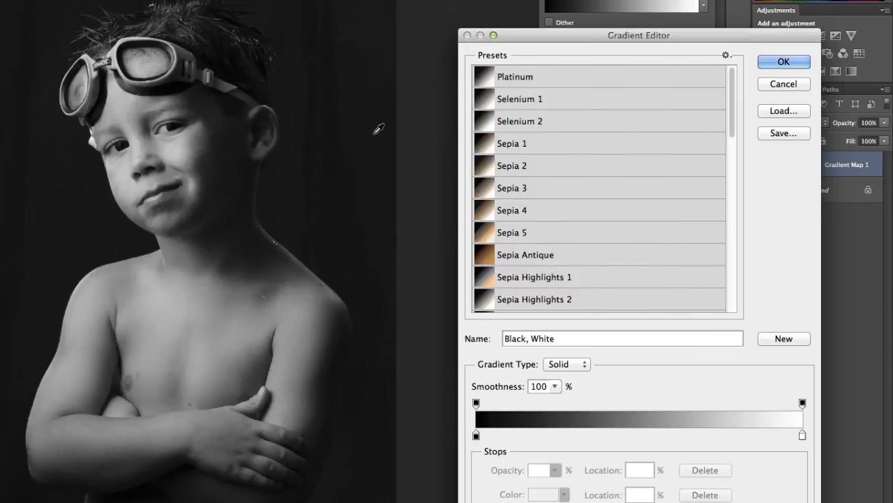
{"action": "left_click_drag", "start_coordinate": [733, 110], "coordinate": [720, 267]}
{"action": "left_click", "coordinate": [560, 291]}
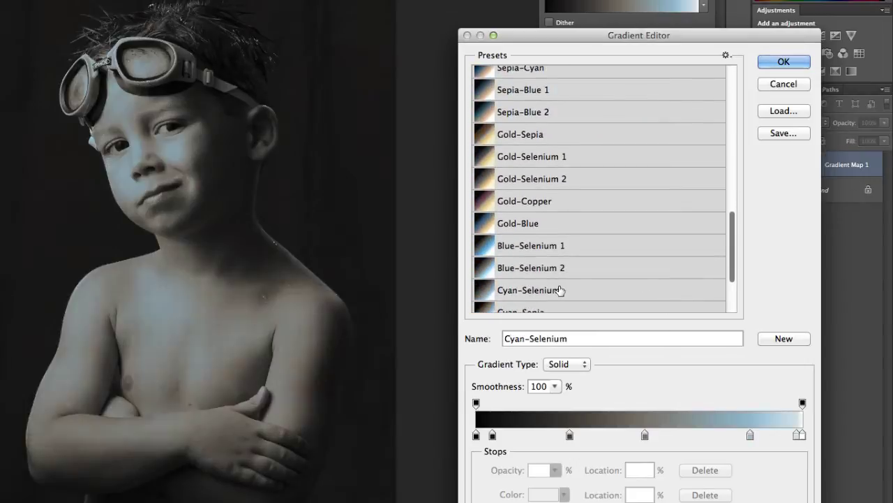
{"action": "left_click", "coordinate": [560, 227]}
{"action": "left_click", "coordinate": [552, 172]}
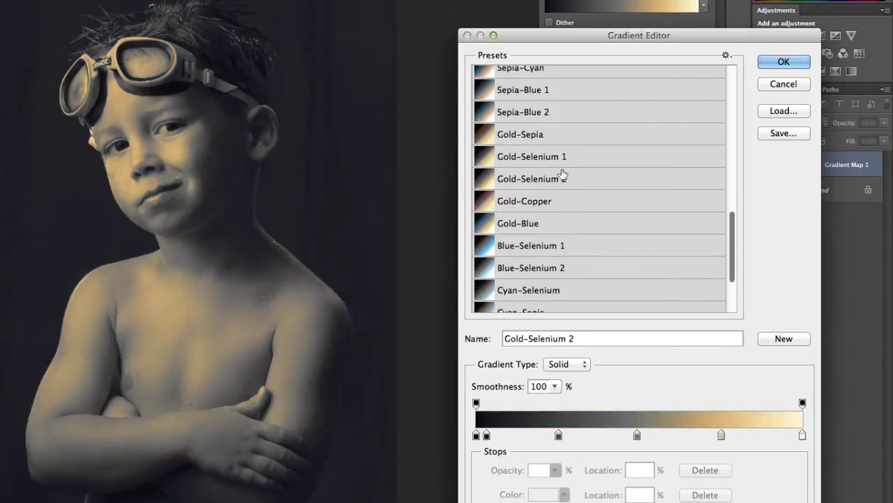
Compare Copper 1, Platinum, Selenium 1, Sepia 3 and Sepia Antique, returning to Platinum
{"action": "left_click_drag", "start_coordinate": [734, 218], "coordinate": [736, 136]}
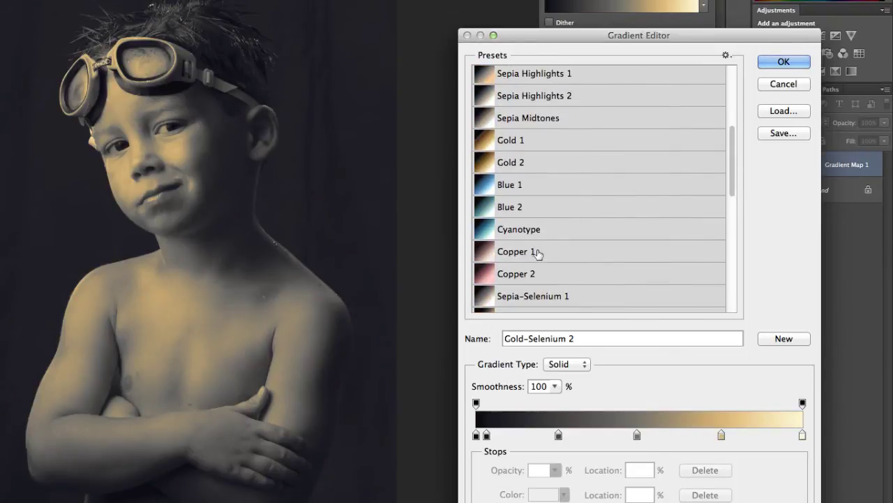
{"action": "left_click", "coordinate": [537, 255]}
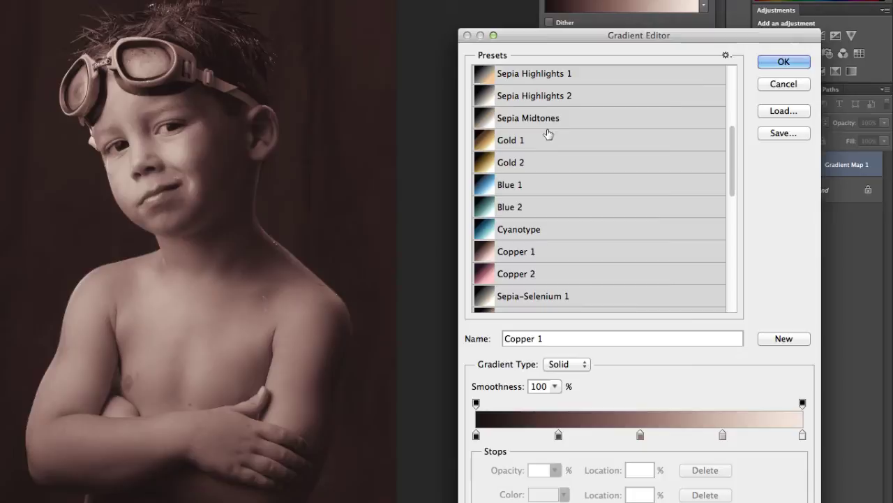
{"action": "left_click_drag", "start_coordinate": [732, 143], "coordinate": [614, 83]}
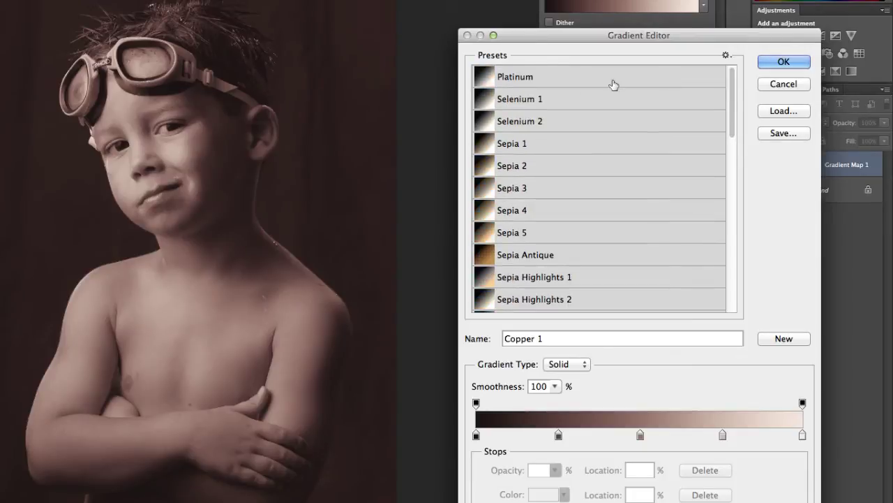
{"action": "left_click", "coordinate": [564, 78]}
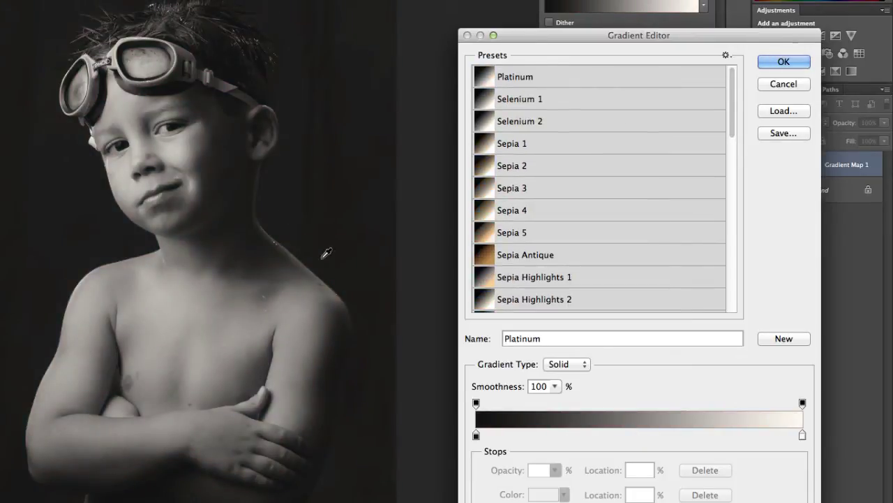
{"action": "left_click", "coordinate": [544, 99]}
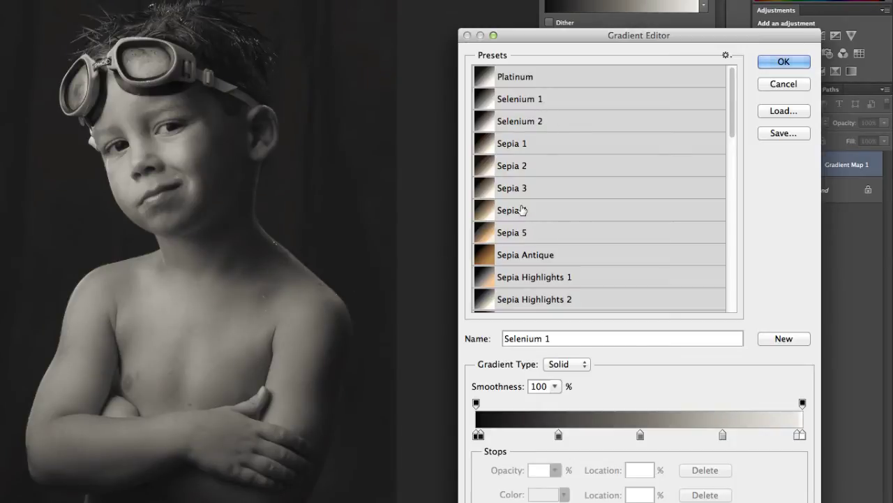
{"action": "left_click", "coordinate": [523, 188]}
{"action": "left_click", "coordinate": [535, 255]}
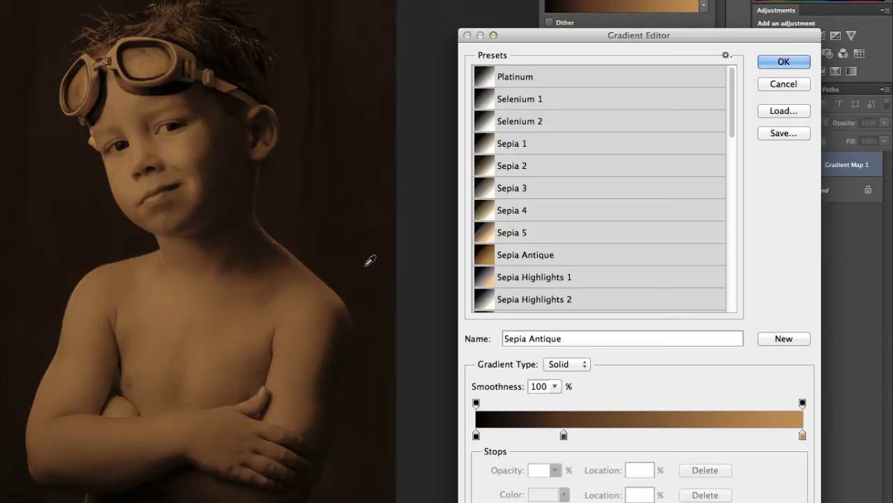
{"action": "left_click", "coordinate": [544, 82]}
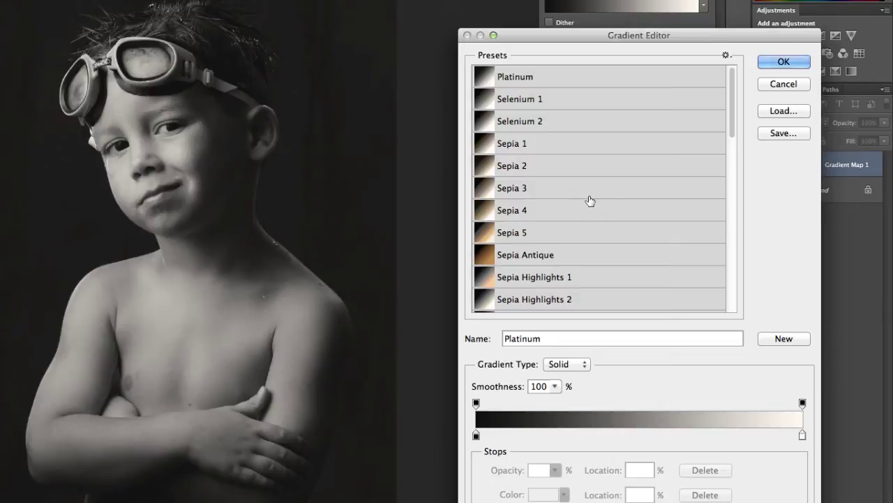
Commit the Platinum gradient map and toggle Gradient Map 1's visibility to compare with the original
{"action": "left_click", "coordinate": [781, 61]}
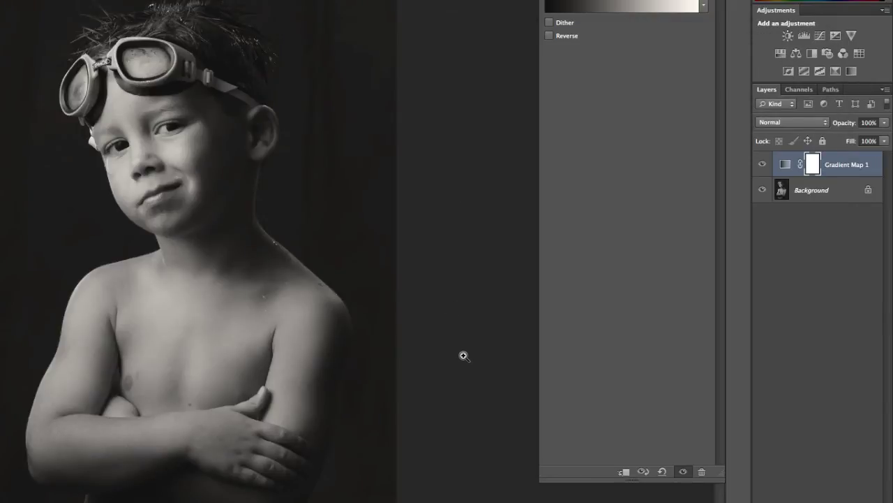
{"action": "left_click", "coordinate": [762, 166]}
{"action": "left_click", "coordinate": [762, 166]}
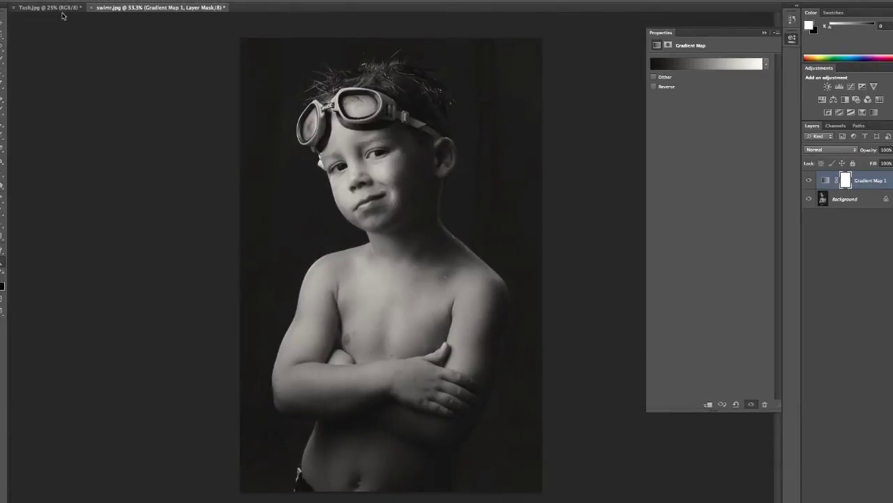
Switch to the Tash.jpg document and collapse the empty Properties panel
{"action": "left_click", "coordinate": [59, 12]}
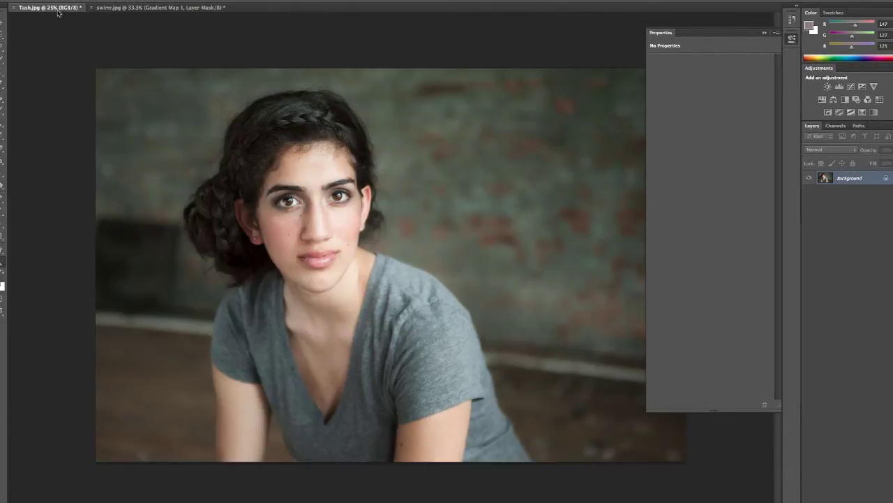
{"action": "left_click", "coordinate": [765, 33]}
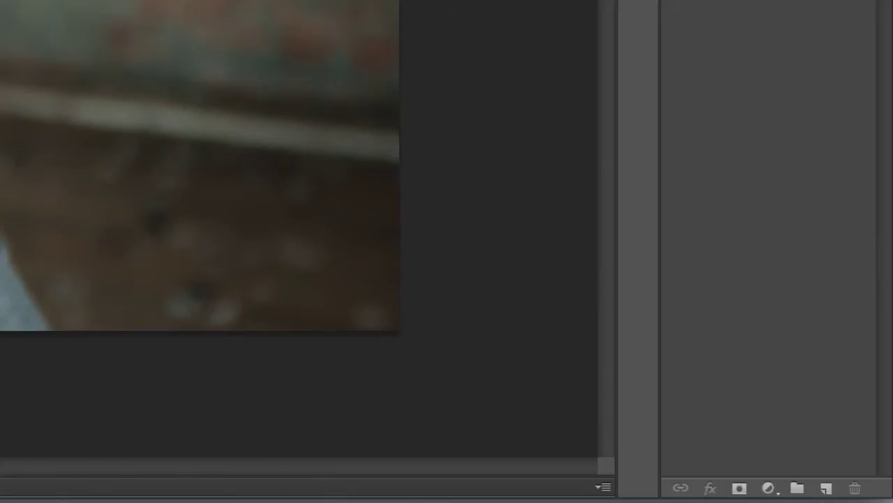
Add a Gradient Map to Tash.jpg, preview Sepia Antique and Selenium 2, and settle on Selenium 1
{"action": "left_click", "coordinate": [768, 488]}
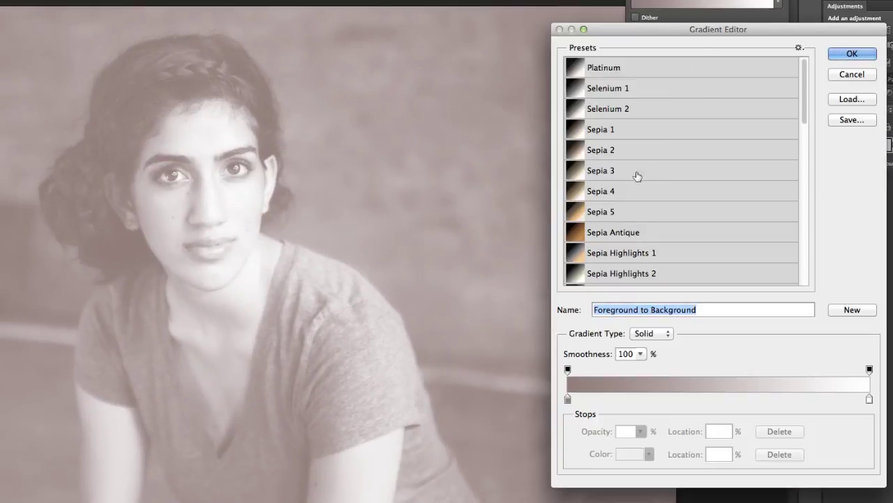
{"action": "left_click", "coordinate": [618, 233]}
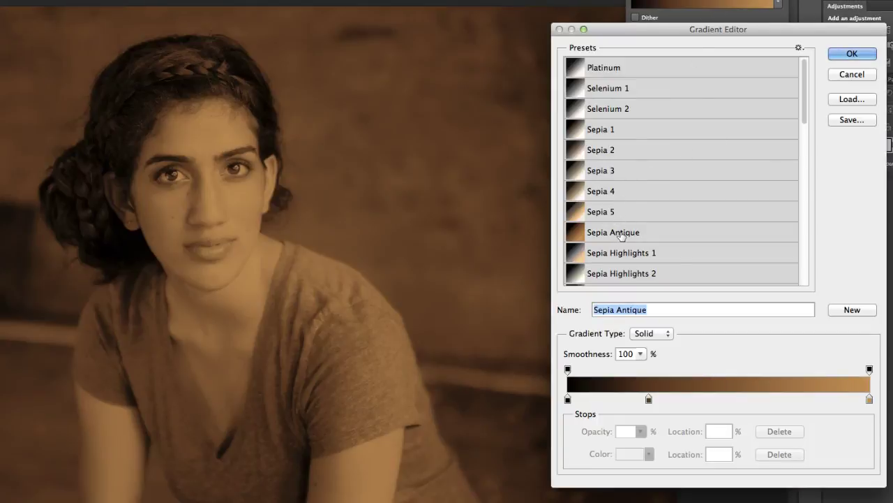
{"action": "left_click", "coordinate": [628, 110]}
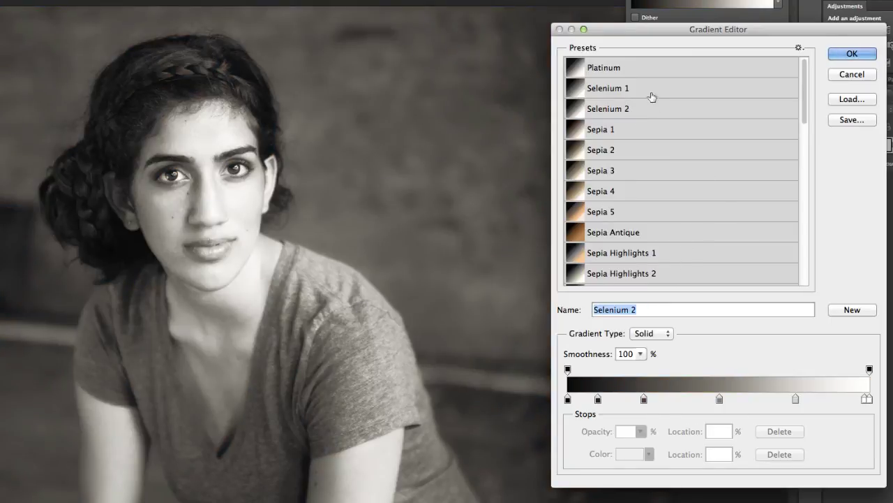
{"action": "left_click", "coordinate": [652, 97]}
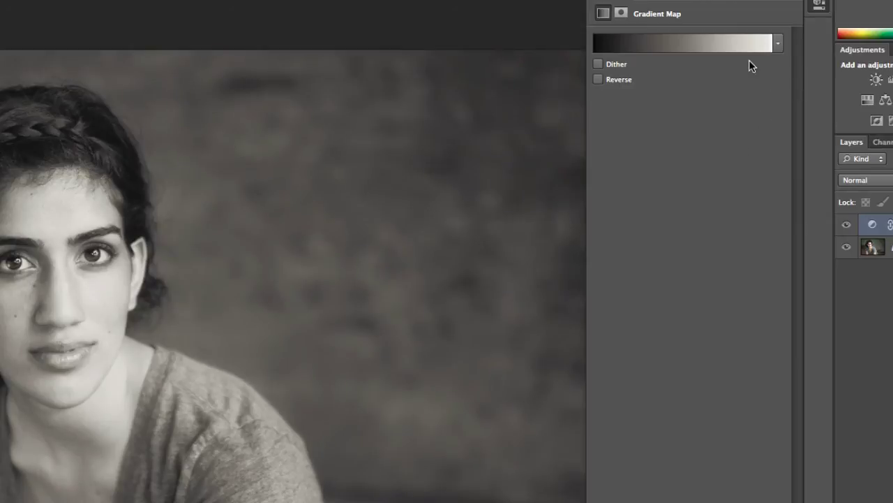
Reset the Gradient Editor's presets to the default gradients
{"action": "left_click", "coordinate": [758, 46]}
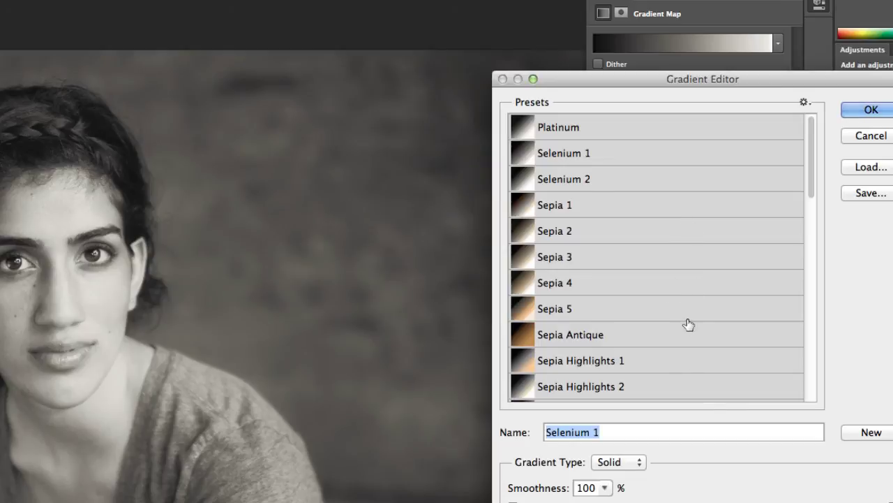
{"action": "left_click", "coordinate": [804, 102]}
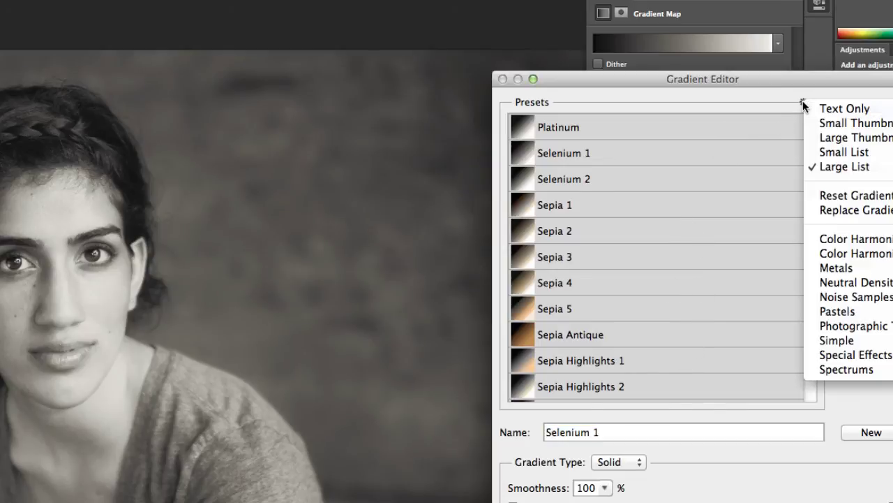
{"action": "left_click", "coordinate": [876, 197]}
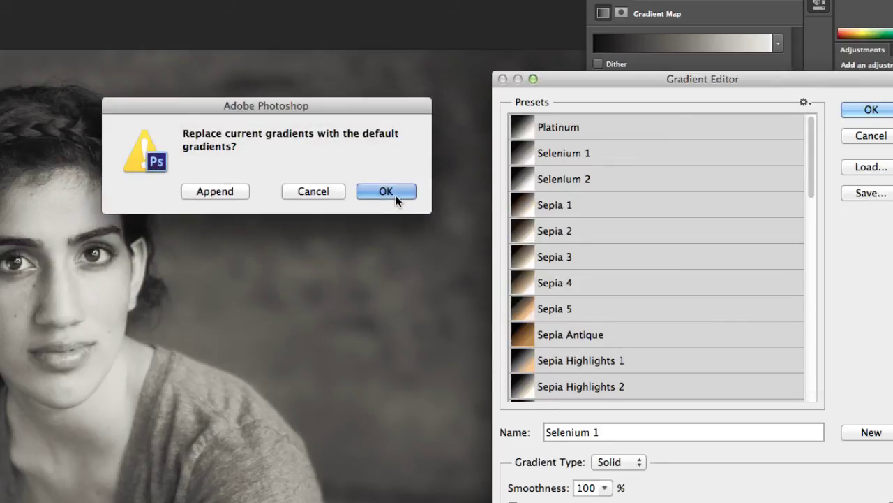
{"action": "left_click", "coordinate": [388, 191]}
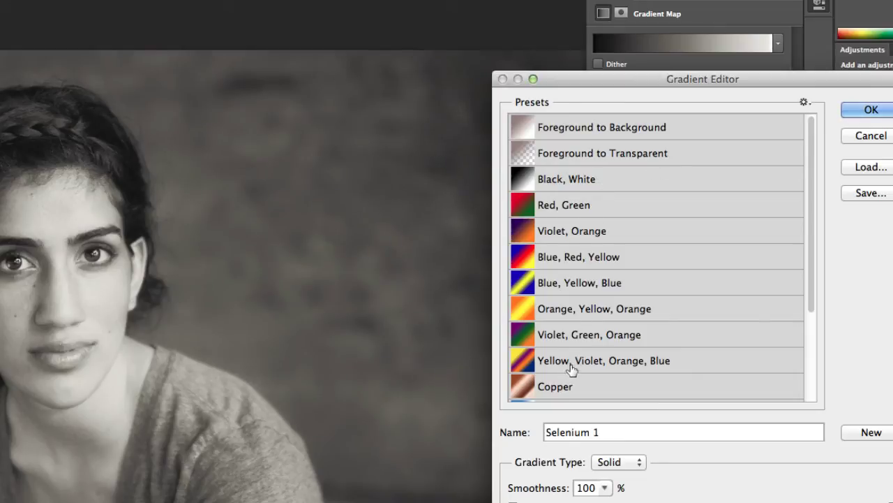
Try Blue-Yellow-Blue, Orange-Yellow-Orange and Blue-Red-Yellow, then commit the Black, White gradient map
{"action": "left_click", "coordinate": [600, 282]}
{"action": "left_click", "coordinate": [600, 308]}
{"action": "left_click", "coordinate": [607, 258]}
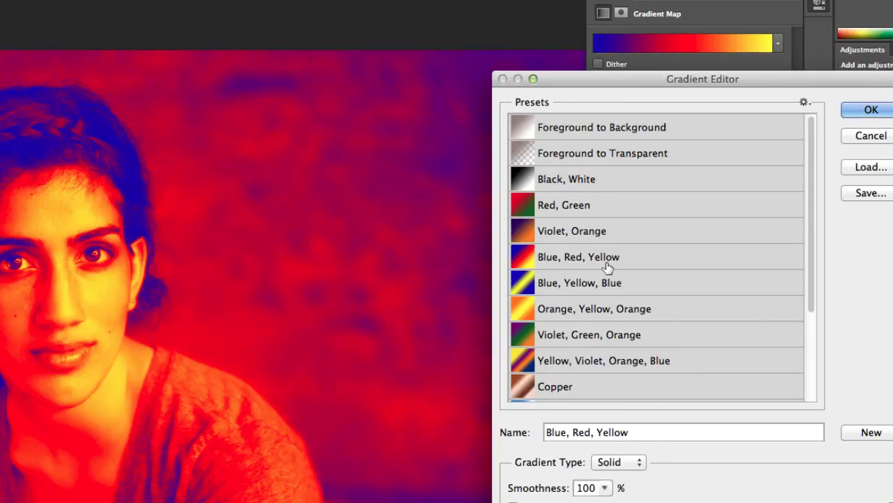
{"action": "left_click", "coordinate": [588, 180]}
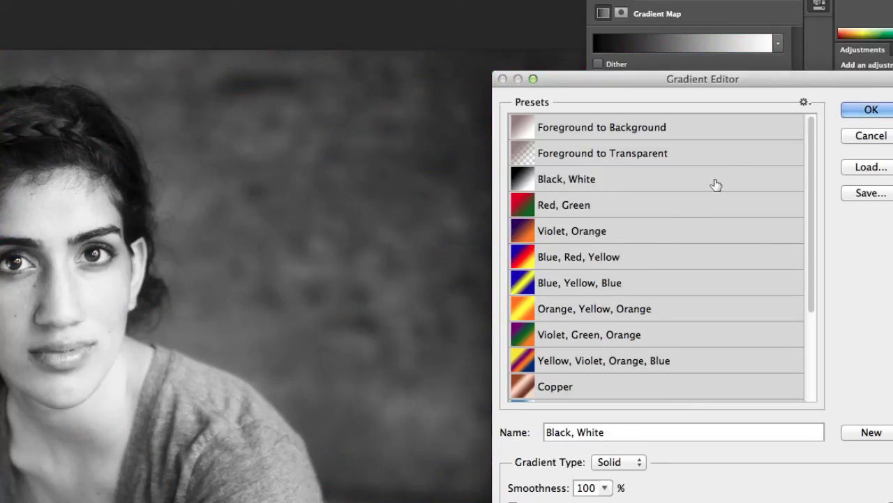
{"action": "left_click", "coordinate": [863, 112]}
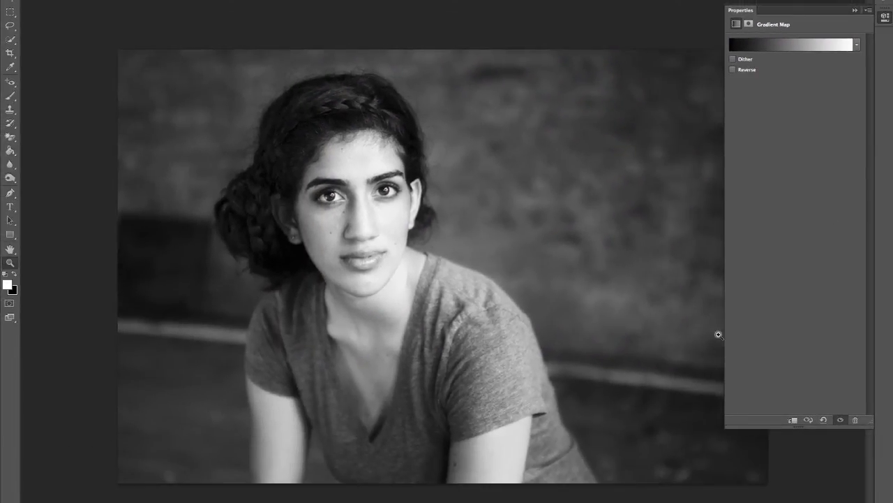